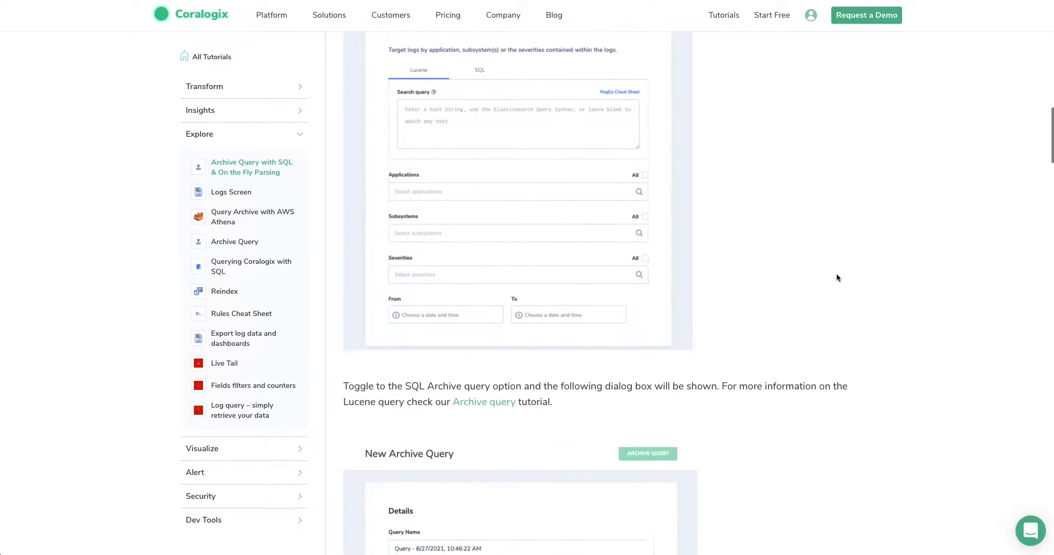
scroll(837, 278, "down", 5)
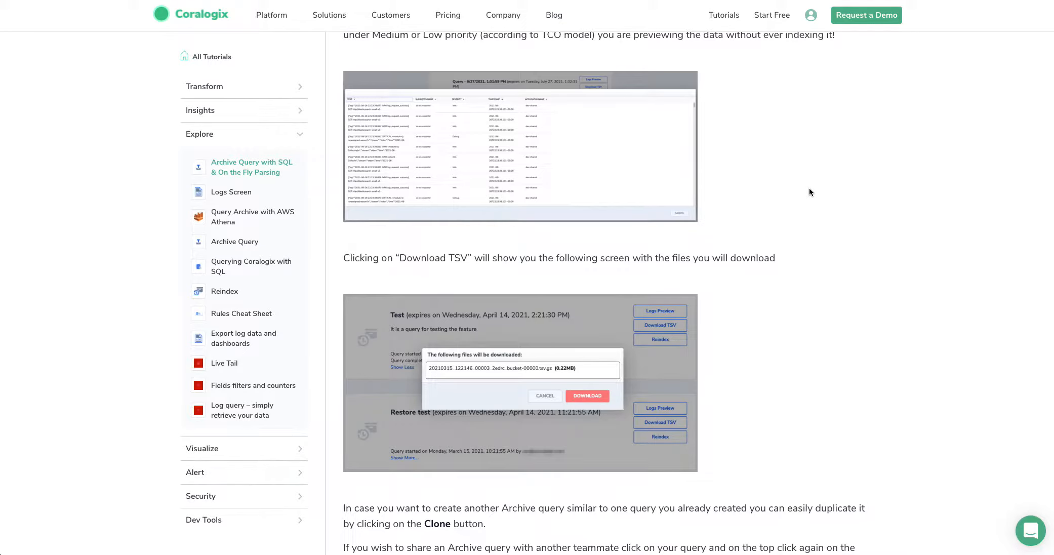
Step: Read through the Archive Query with SQL tutorial, from the query form and result download sections to the query examples
scroll(810, 189, "up", 1)
scroll(809, 188, "down", 1)
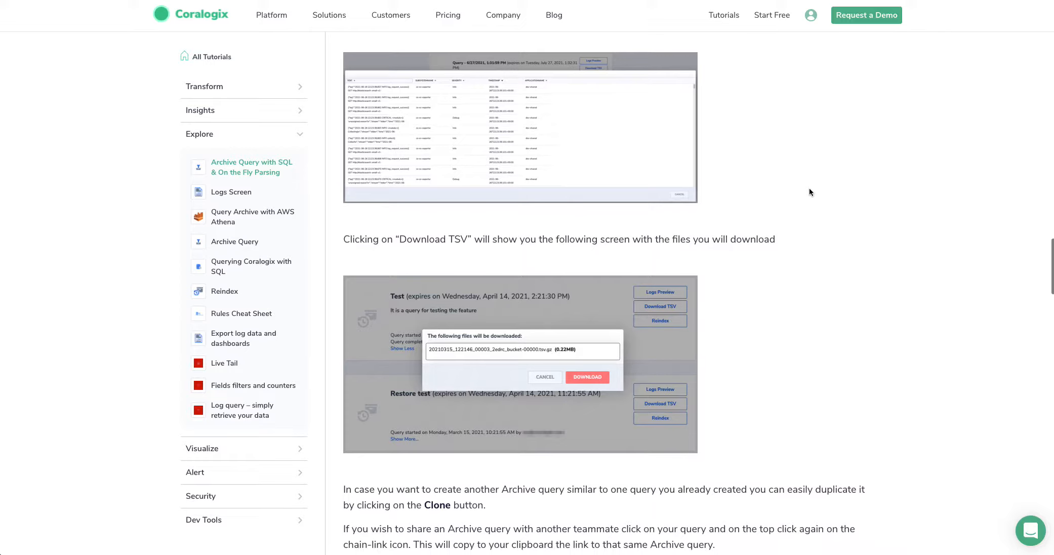
scroll(809, 191, "down", 7)
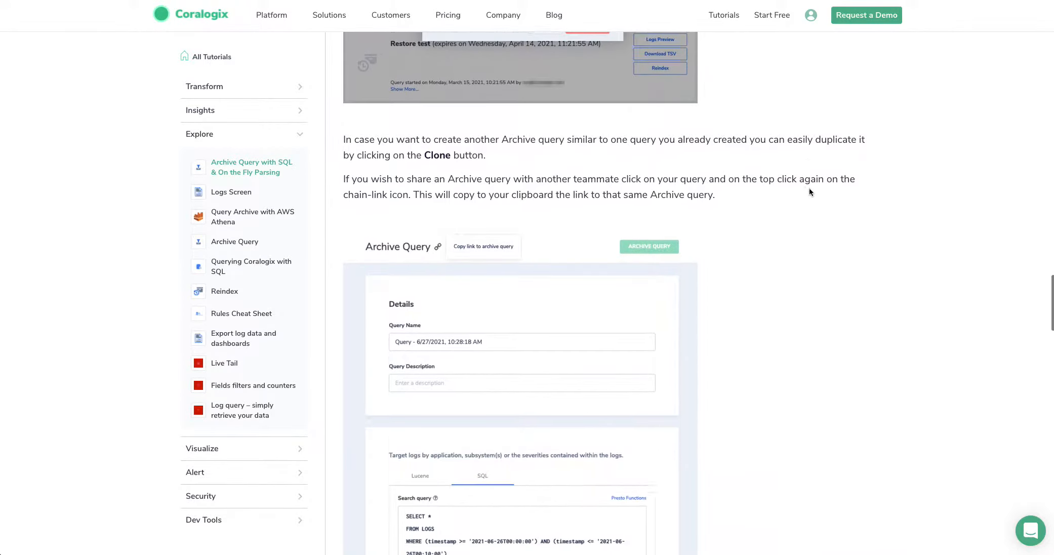
scroll(809, 191, "down", 5)
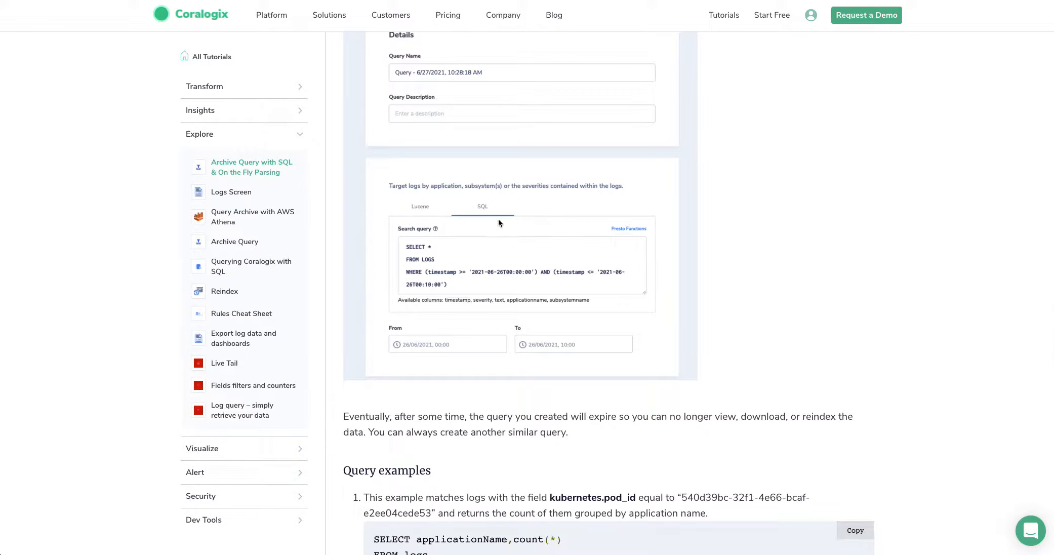
scroll(451, 243, "down", 4)
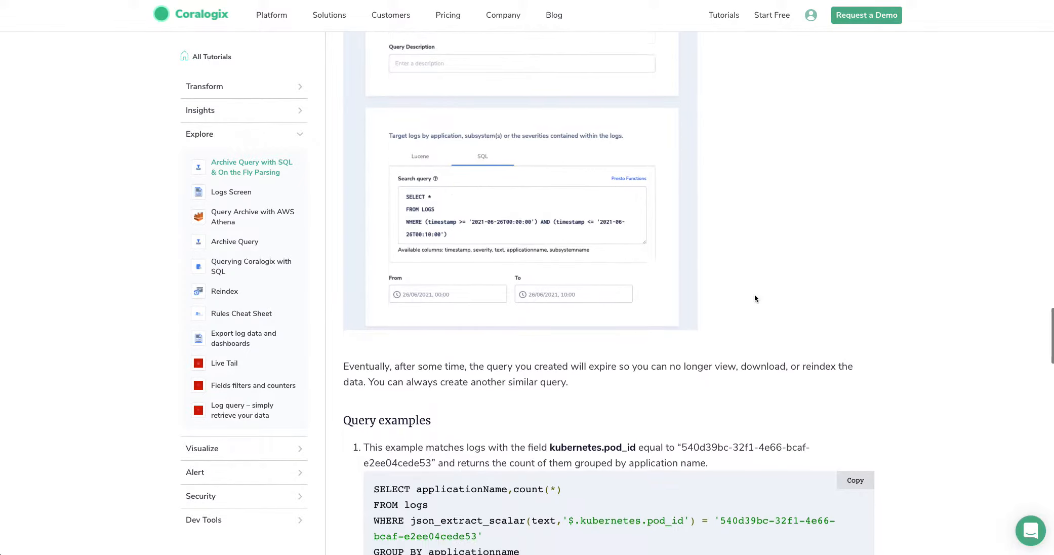
scroll(756, 294, "down", 10)
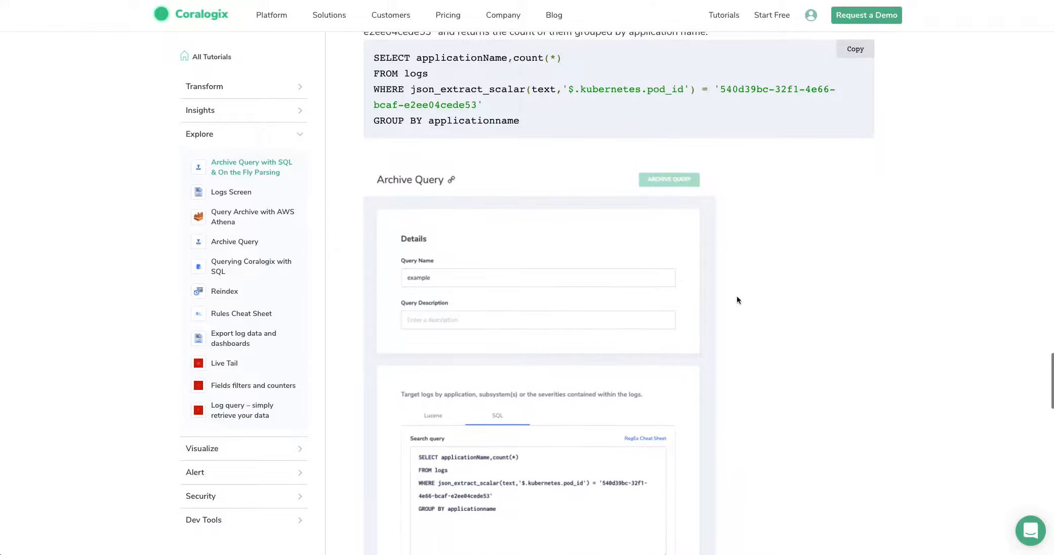
scroll(776, 305, "down", 9)
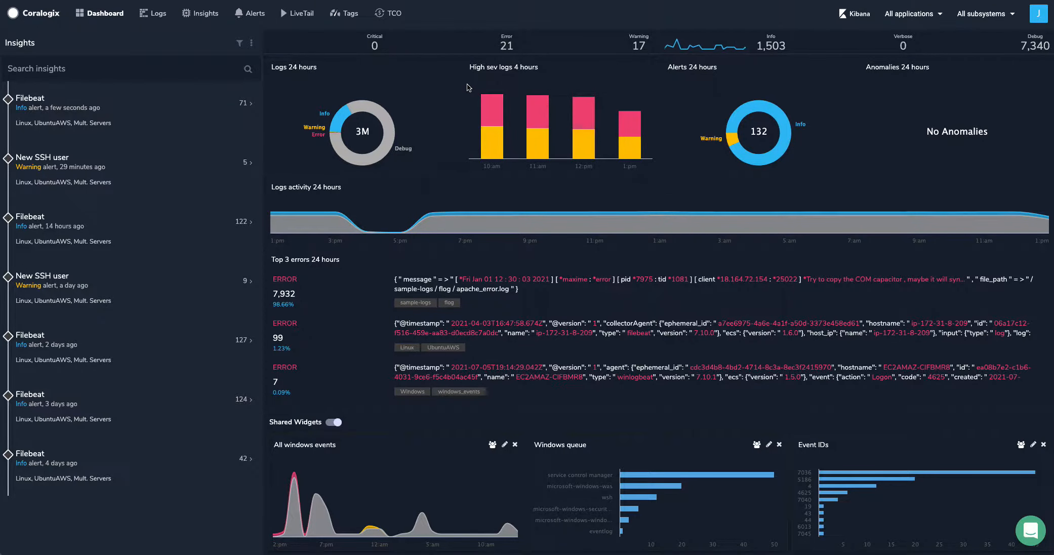
Step: Go to the archive queries in the TCO area and start a new archive query
left_click(396, 15)
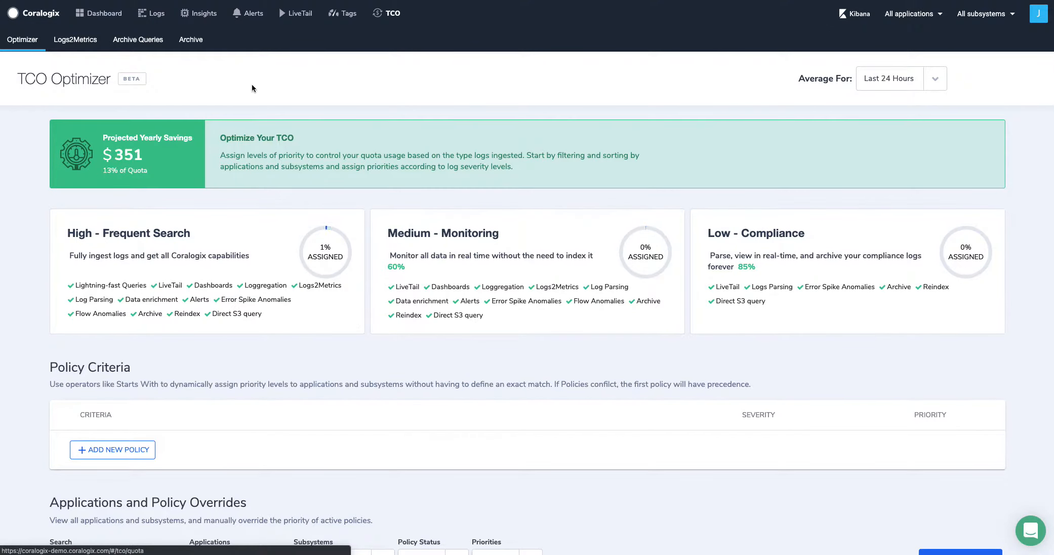
left_click(135, 41)
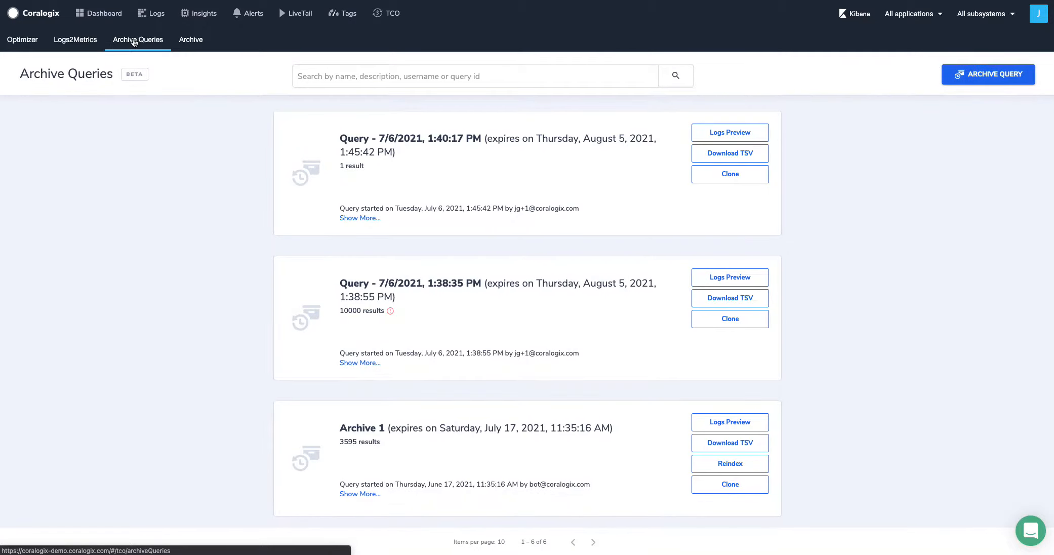
left_click(995, 76)
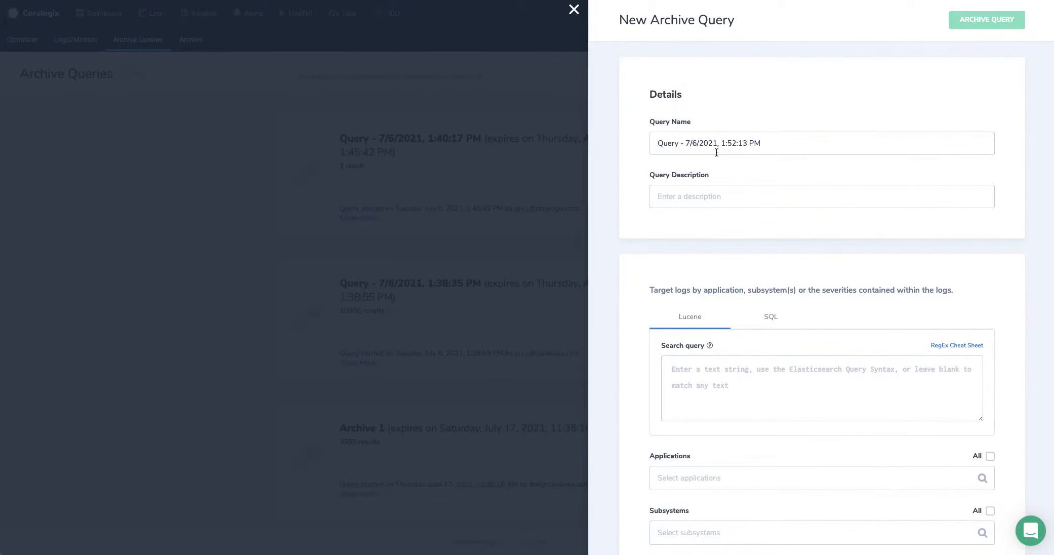
scroll(737, 203, "down", 1)
scroll(736, 202, "down", 2)
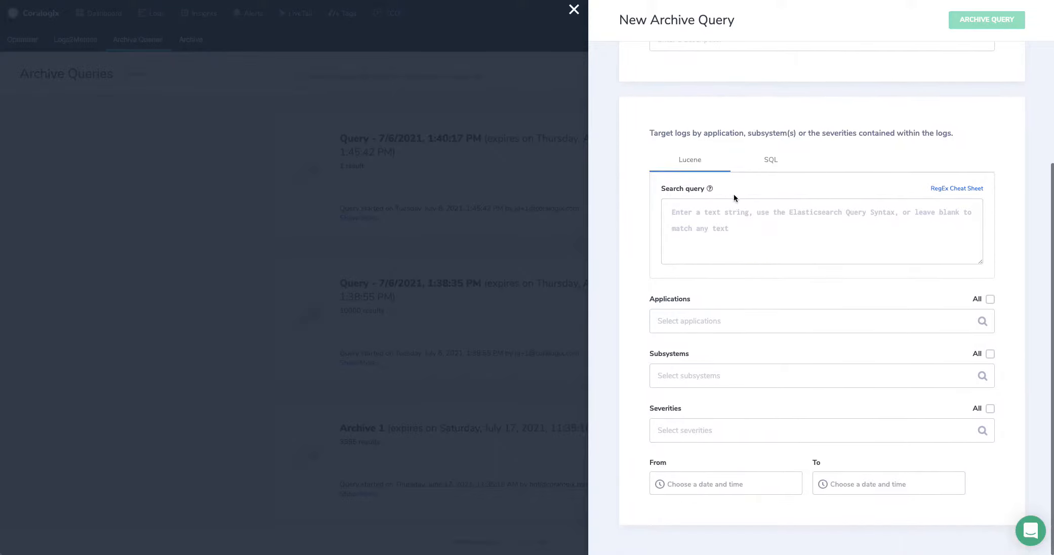
Step: Try entering "fail and" as the Lucene search query and clear the text again
left_click(719, 217)
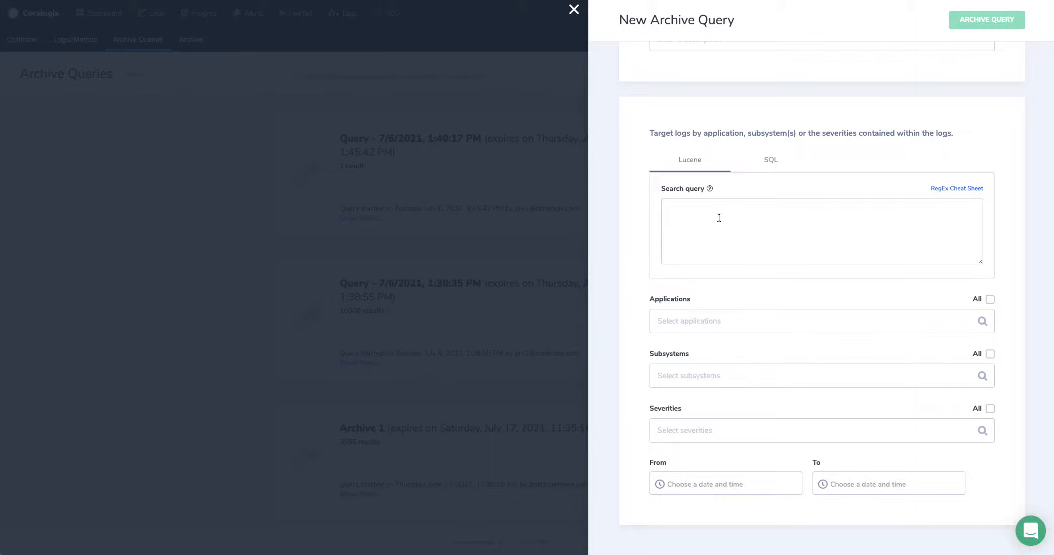
type("fail and")
key("BackSpace")
key("BackSpace")
key("BackSpace")
key("BackSpace")
key("BackSpace")
key("BackSpace")
key("BackSpace")
Step: Examine the SQL version of the search query and its start date picker, and close the form without submitting it
left_click(760, 157)
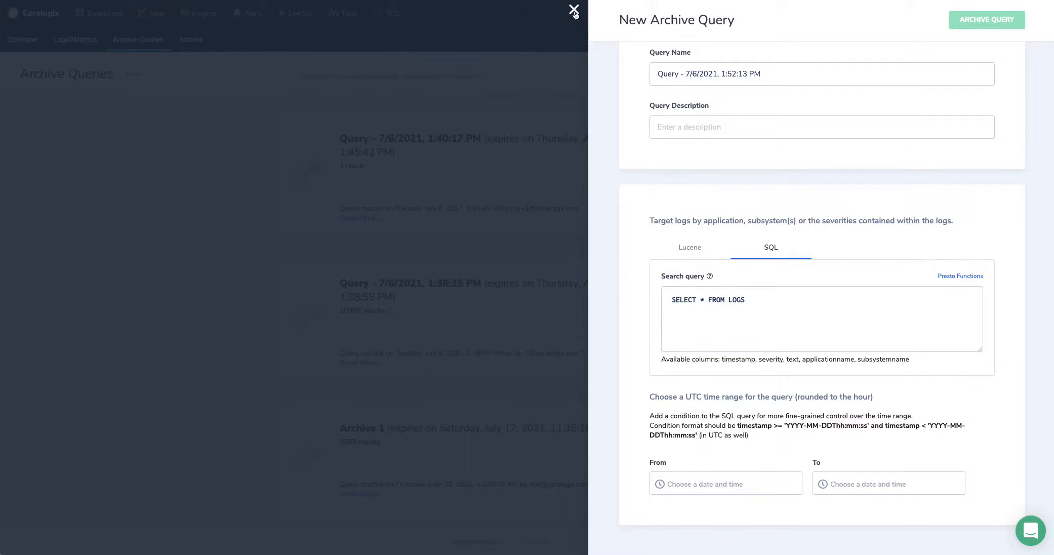
left_click(720, 488)
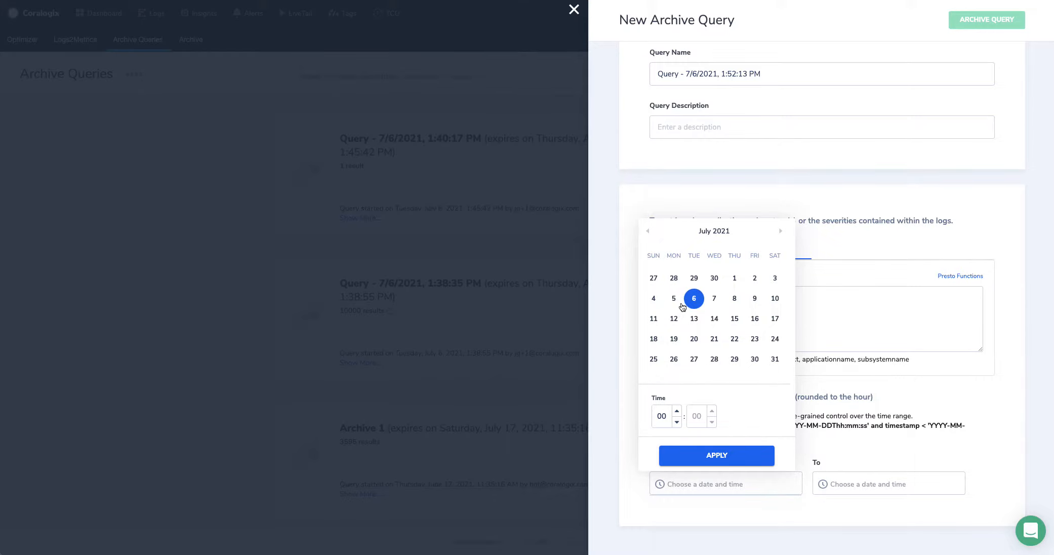
left_click(575, 10)
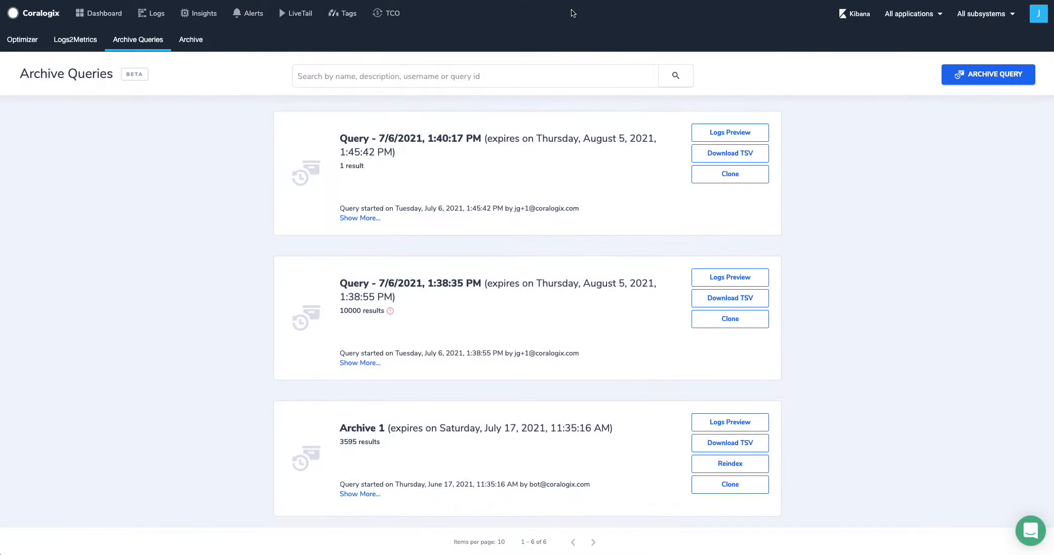
Step: Preview the logs of the 7/6/2021, 1:38:35 PM query and of Archive 1, closing each preview
left_click(744, 278)
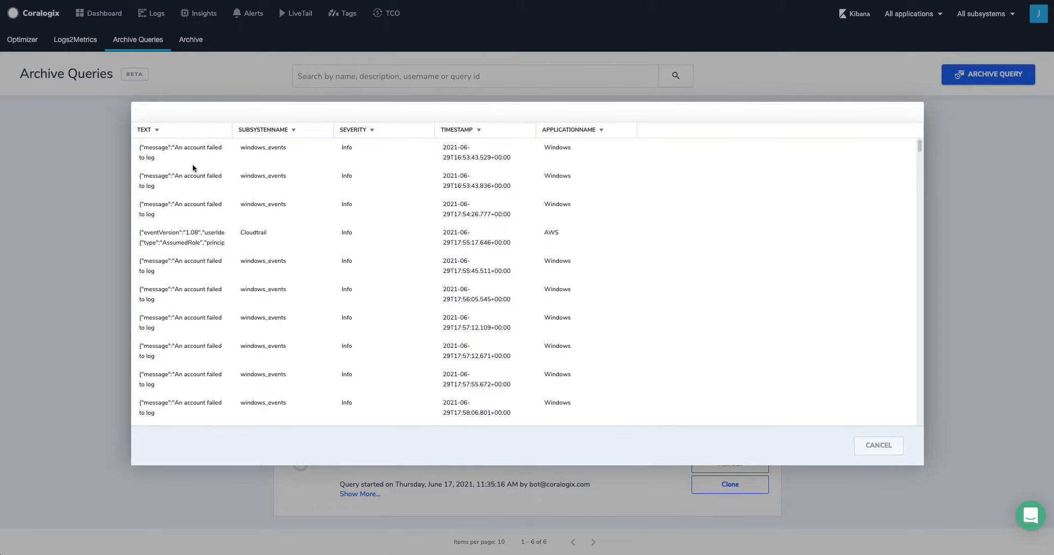
left_click(879, 445)
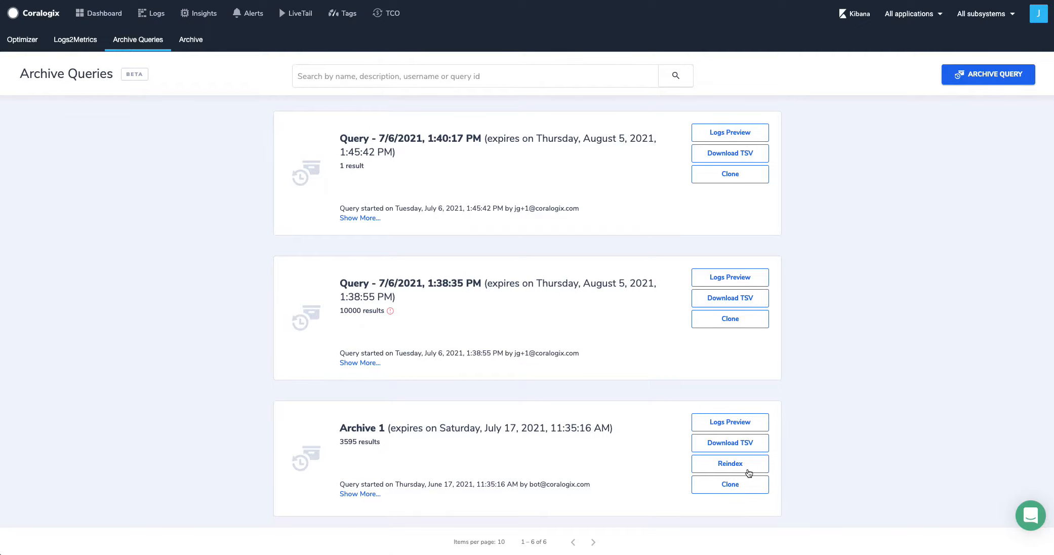
scroll(643, 452, "down", 1)
scroll(643, 451, "down", 2)
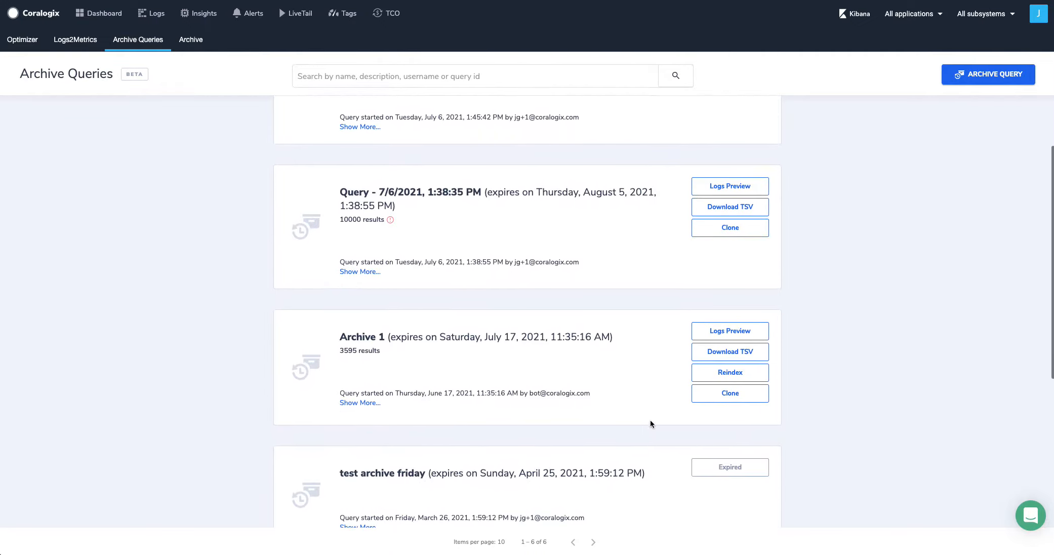
left_click(711, 332)
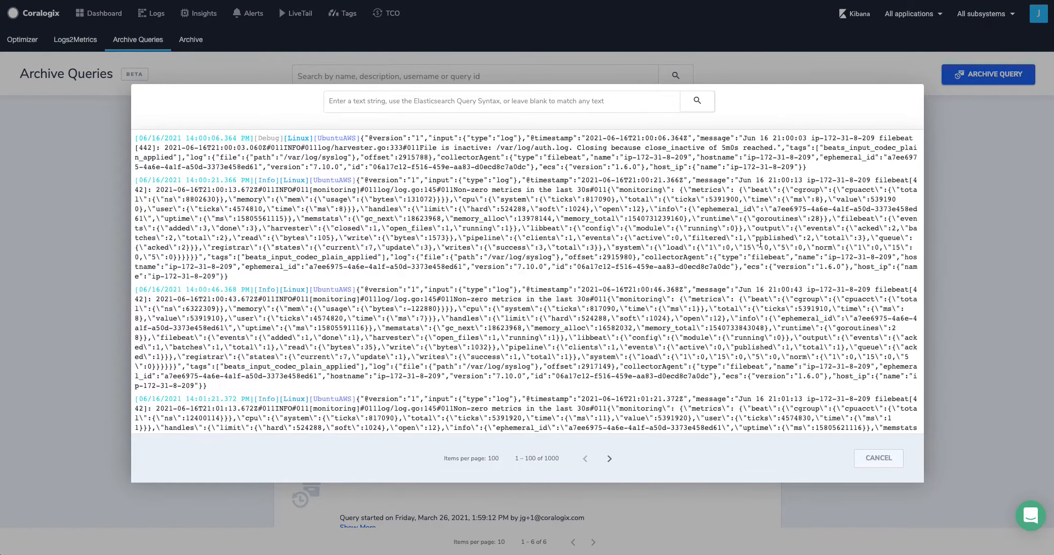
left_click(869, 459)
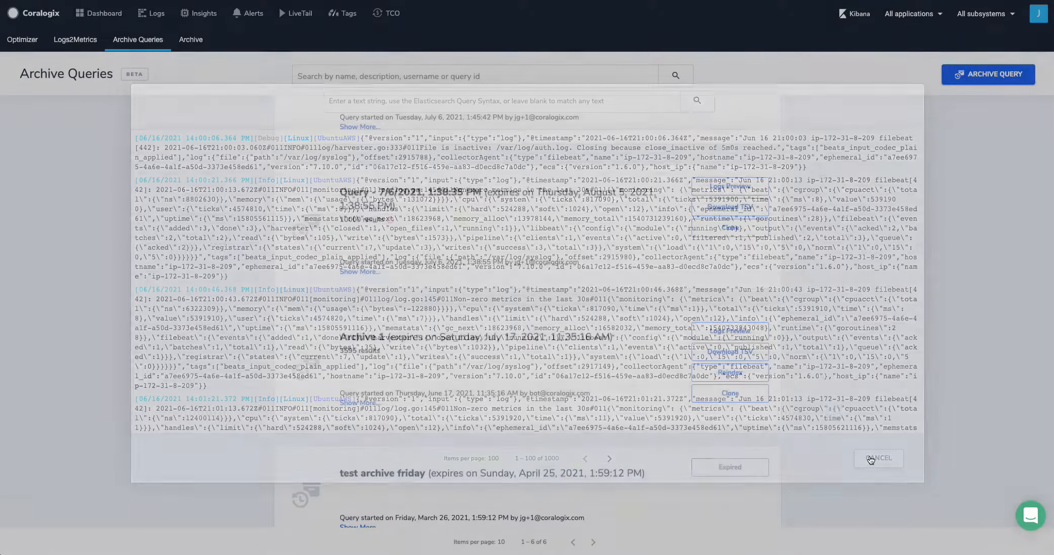
Step: Start a new SQL archive query with SELECT applicationName,count(*) FROM logs WHERE json_extract_scalar(text,'$.winlog.event_id') = '7036' GROUP BY applicationname
scroll(834, 214, "up", 2)
left_click(972, 76)
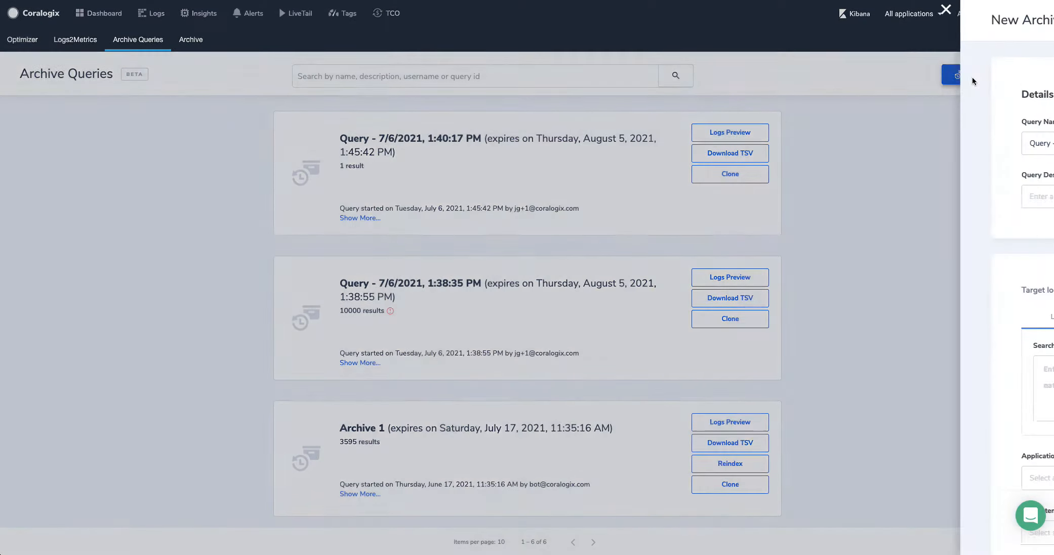
left_click(777, 324)
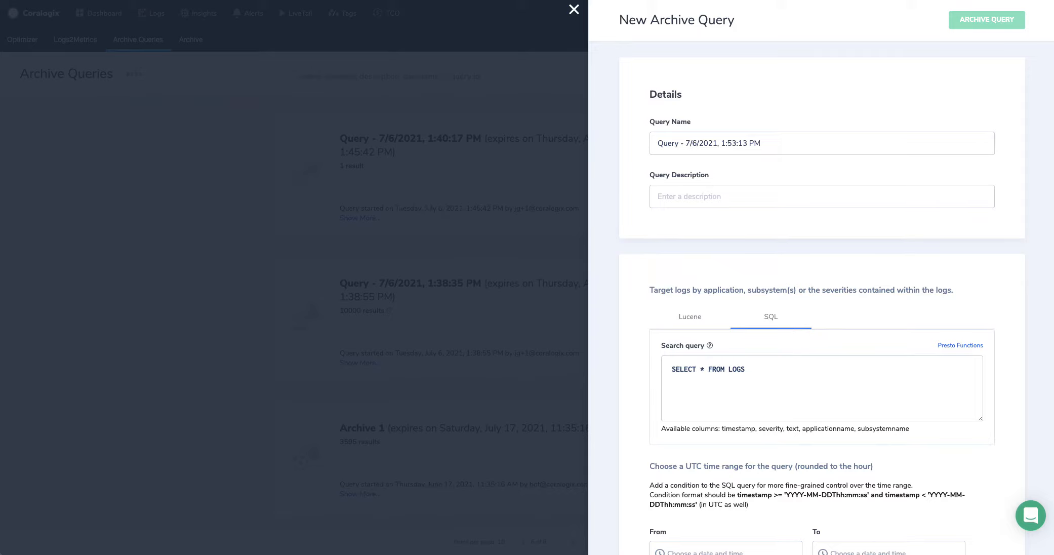
triple_click(760, 369)
type("SELECT applicationName,count(*) FROM logs WHERE json_extract_scalar(text,'$.winlog.event_id') = '7036' GROUP BY applicationname")
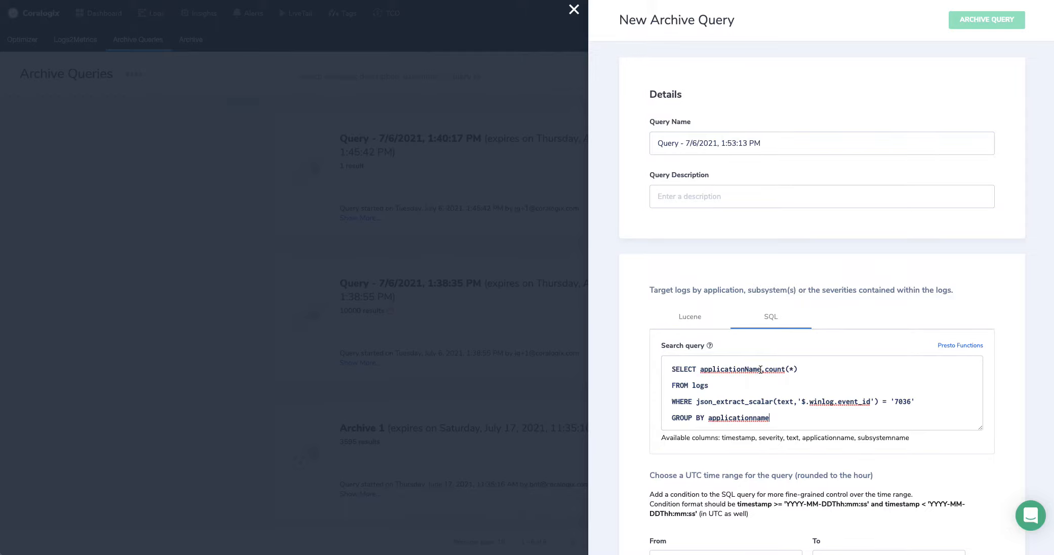
Step: Look through the Presto functions and operators documentation linked from the SQL query, and close it
left_click(956, 344)
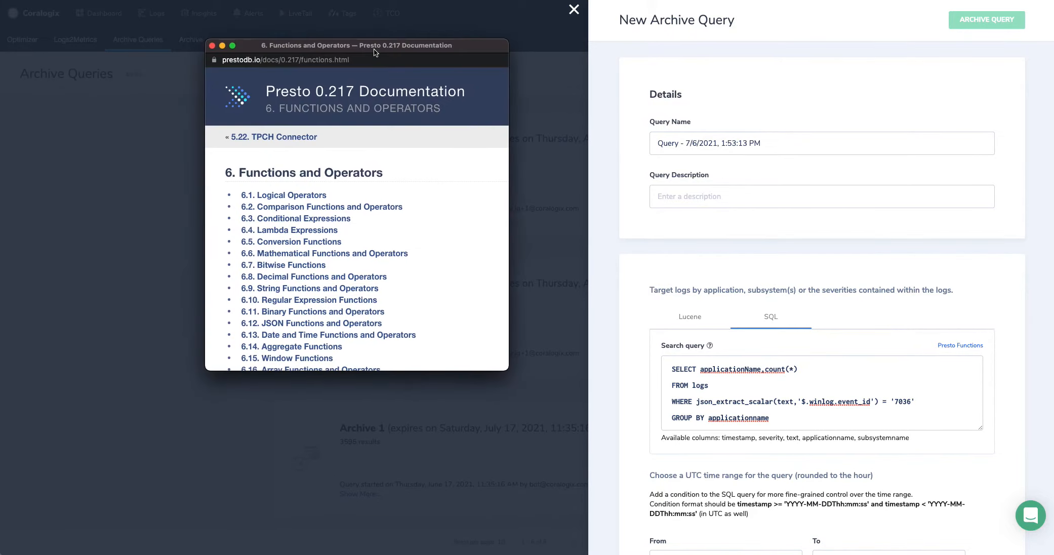
scroll(429, 182, "down", 10)
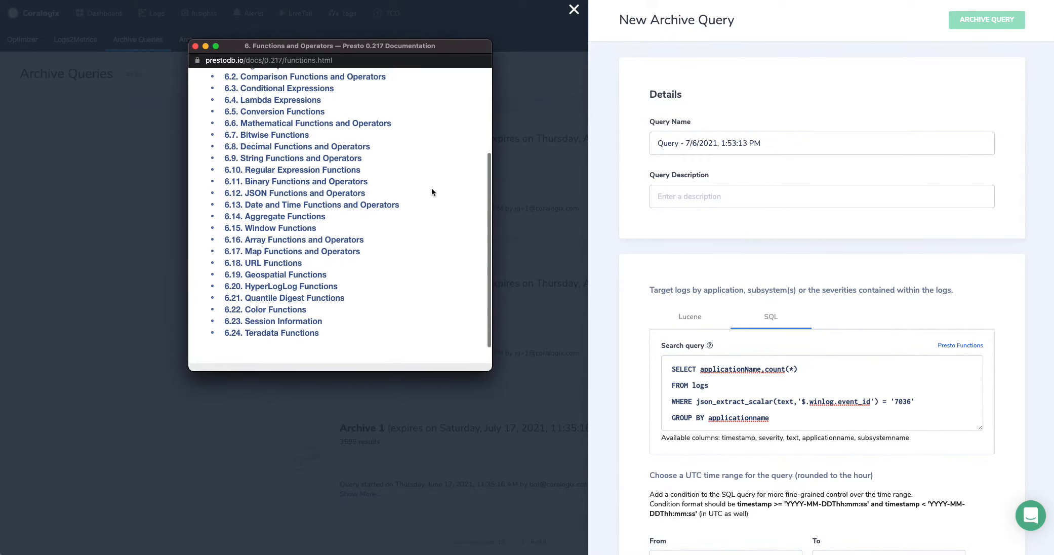
left_click(196, 46)
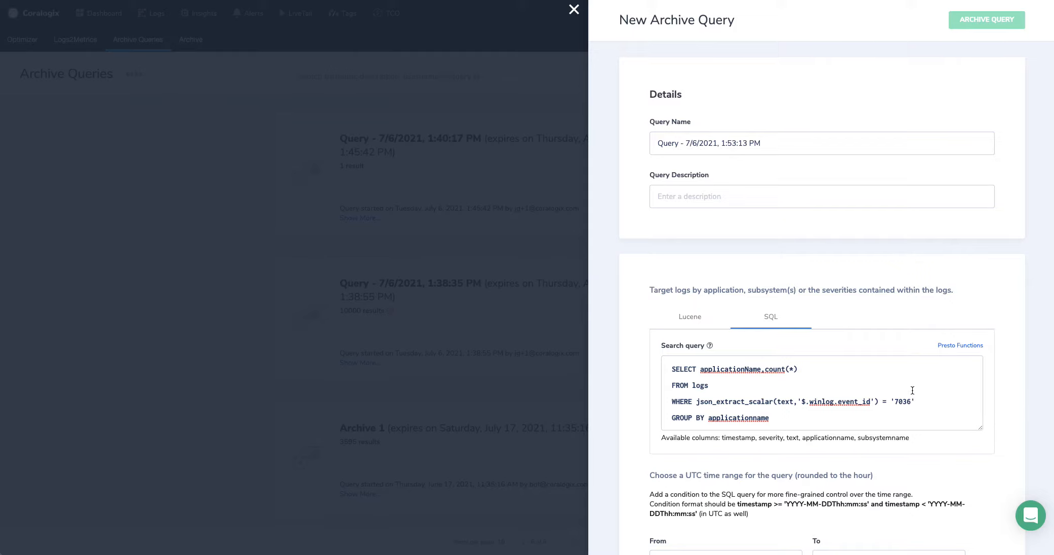
Step: Review the UTC time range settings of the SQL query and close the form without submitting it
left_click(888, 386)
scroll(917, 469, "down", 1)
scroll(918, 469, "down", 1)
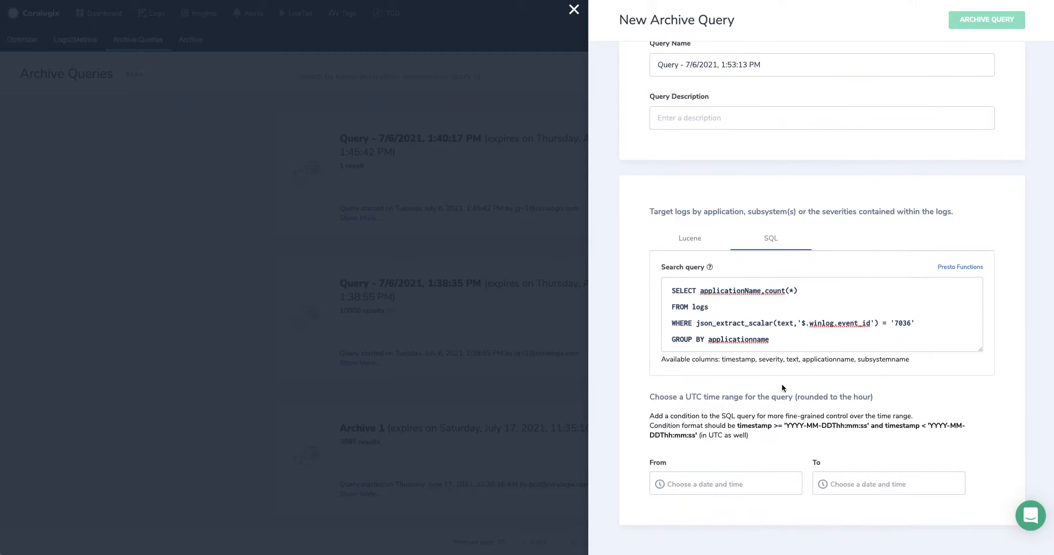
left_click(574, 10)
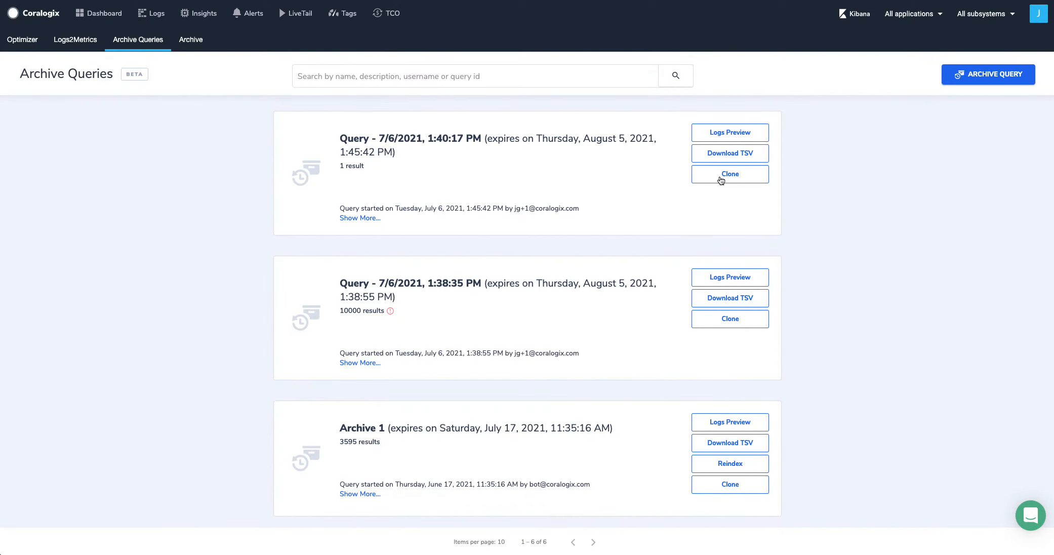
Step: Preview the results of the 7/6/2021, 1:40:17 PM query, close the preview, and open the support chat
left_click(709, 134)
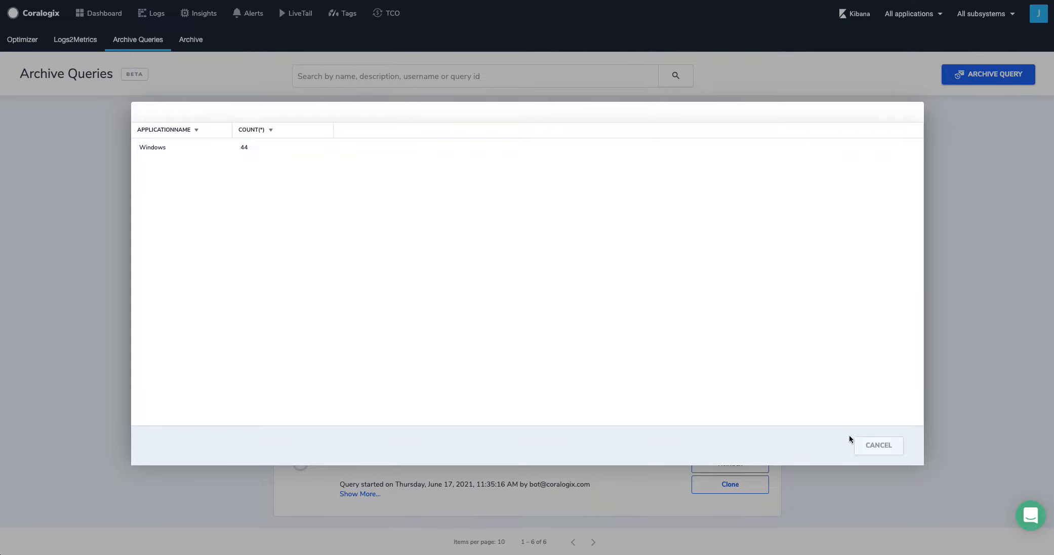
left_click(889, 447)
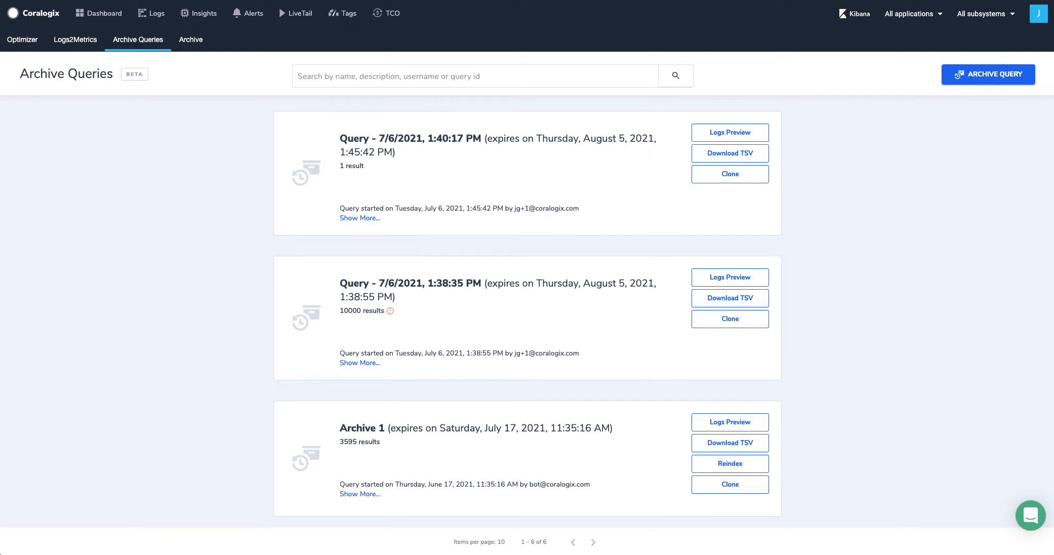
left_click(1029, 517)
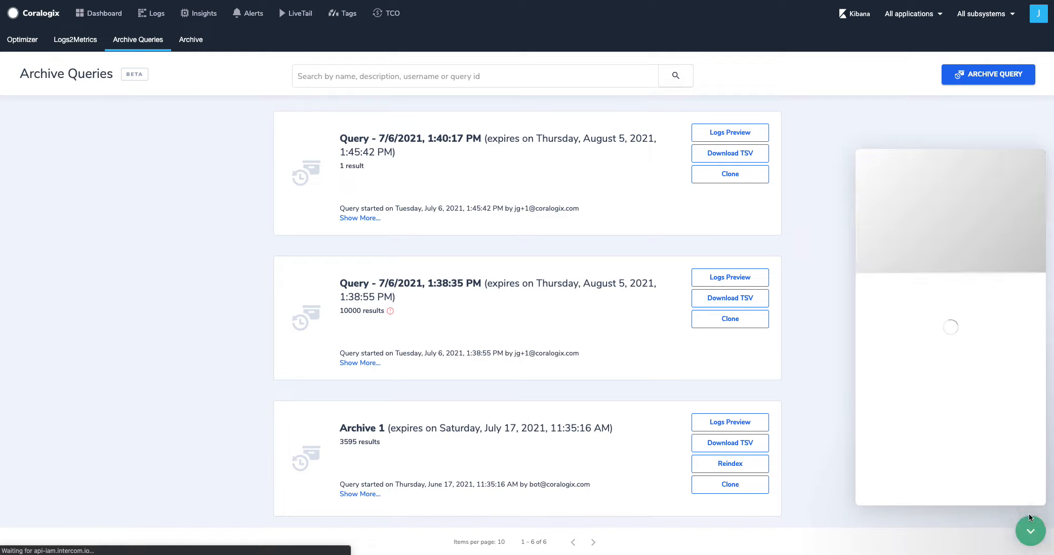